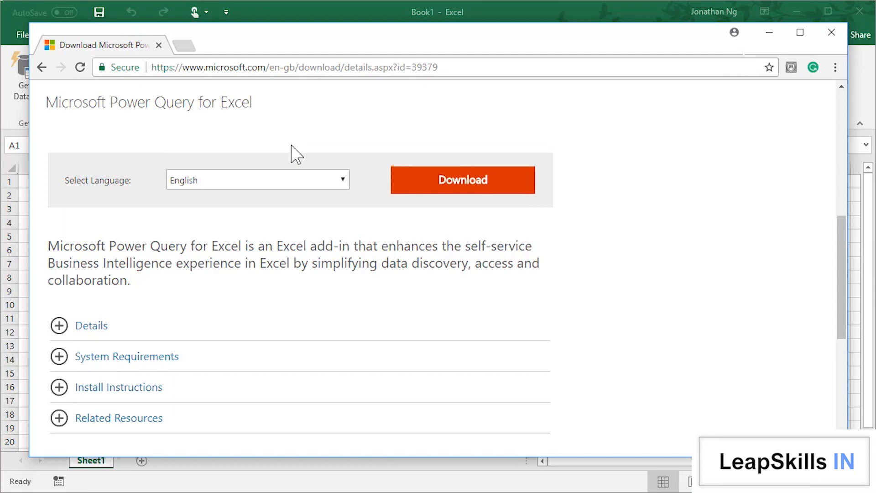
Step: Switch to the Excel workbook and load Employees2017.csv from the Data folder into a new worksheet as a text/CSV import
{"action": "left_click", "coordinate": [391, 16]}
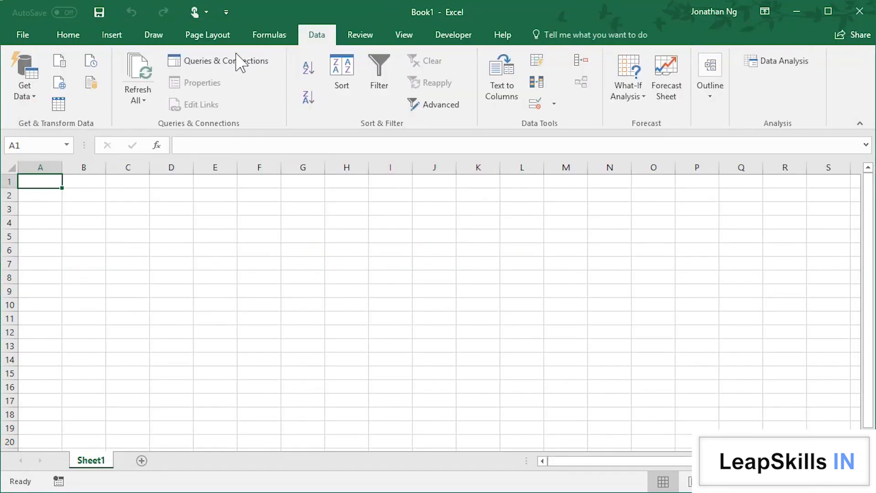
{"action": "left_click", "coordinate": [28, 97]}
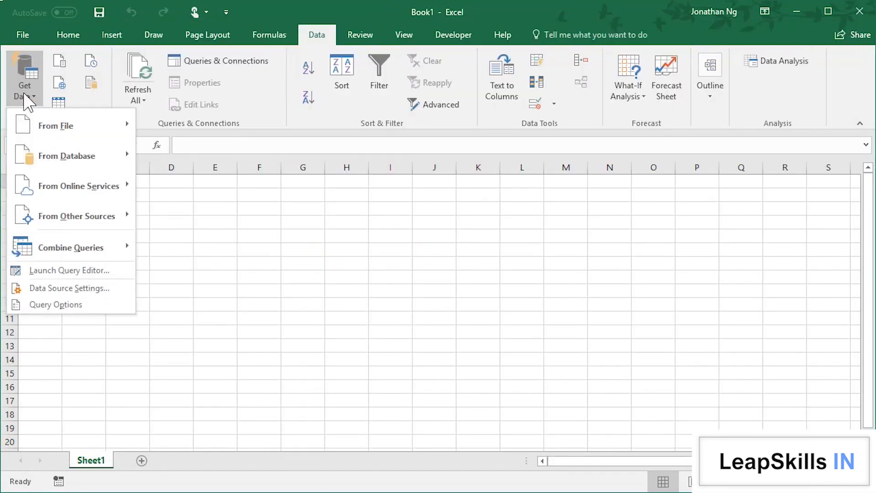
{"action": "mouse_move", "coordinate": [75, 135]}
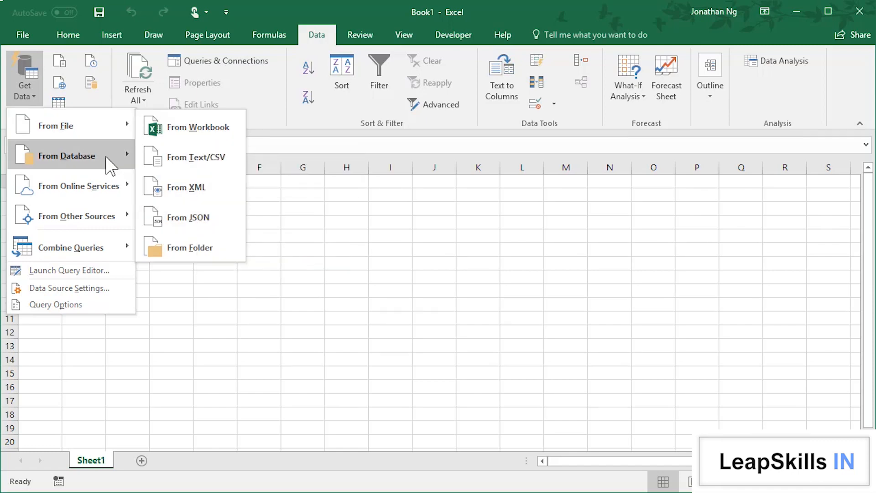
{"action": "mouse_move", "coordinate": [100, 156]}
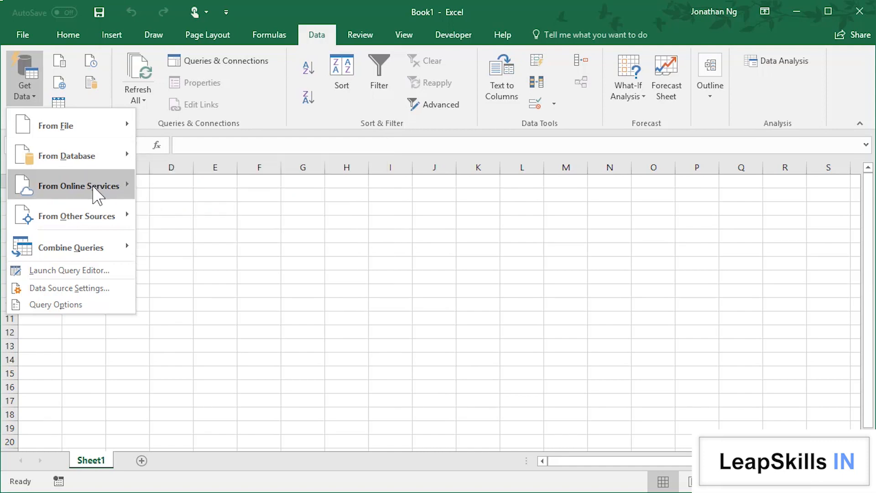
{"action": "mouse_move", "coordinate": [97, 187]}
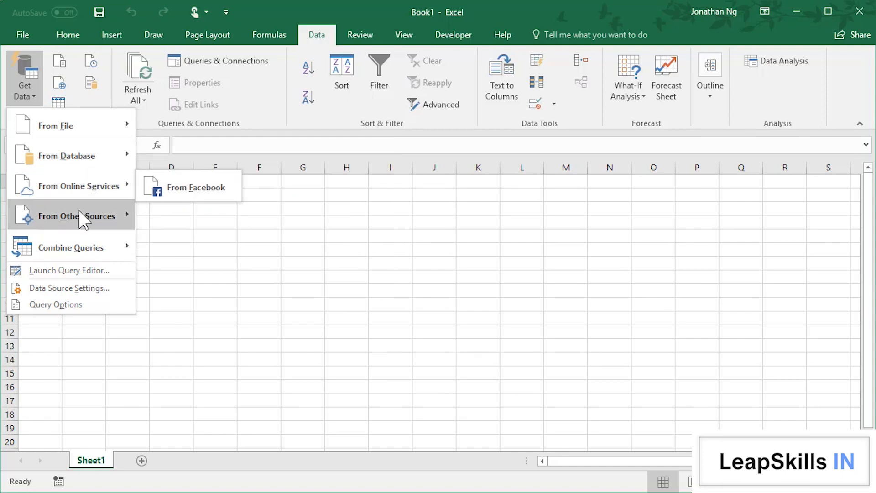
{"action": "mouse_move", "coordinate": [117, 215]}
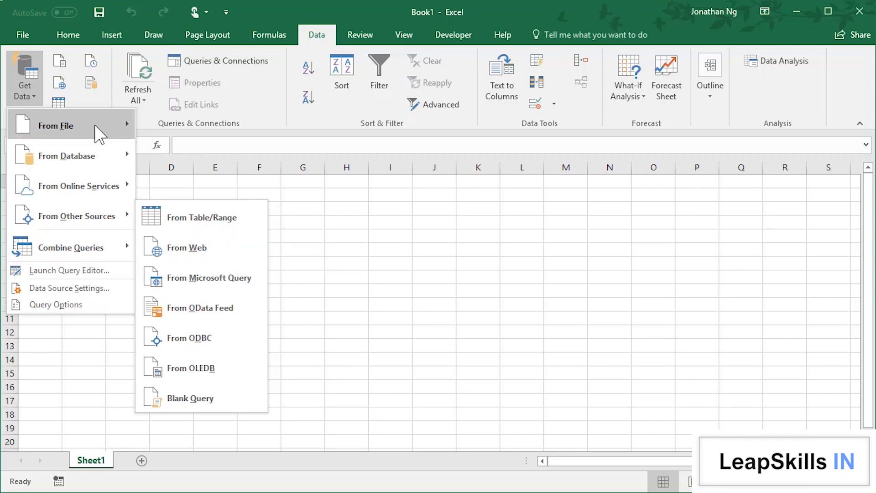
{"action": "mouse_move", "coordinate": [119, 125]}
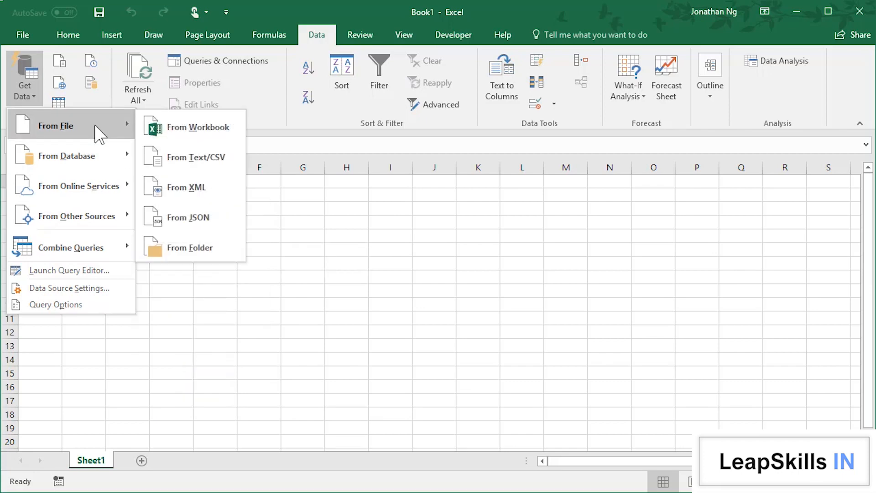
{"action": "left_click", "coordinate": [205, 170]}
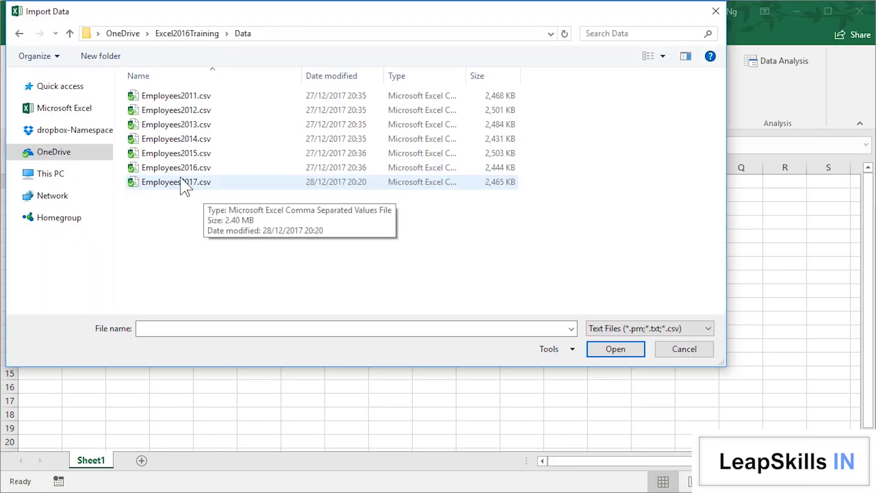
{"action": "double_click", "coordinate": [183, 182]}
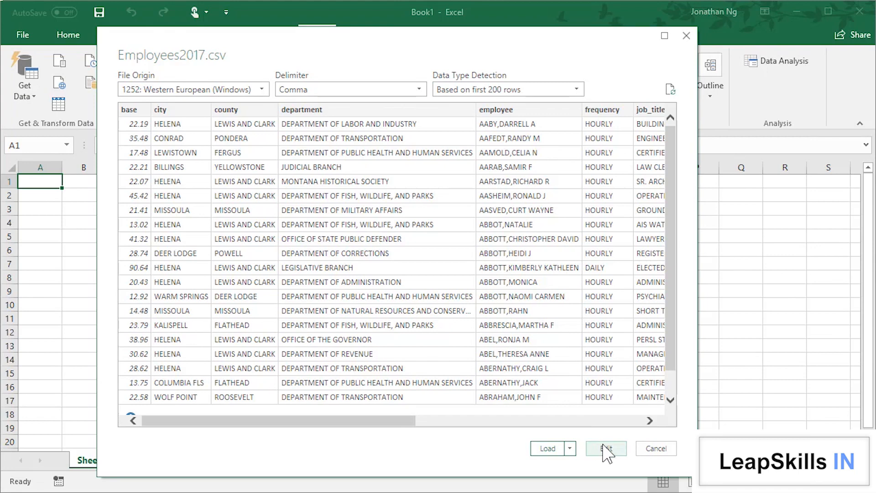
{"action": "left_click", "coordinate": [548, 449]}
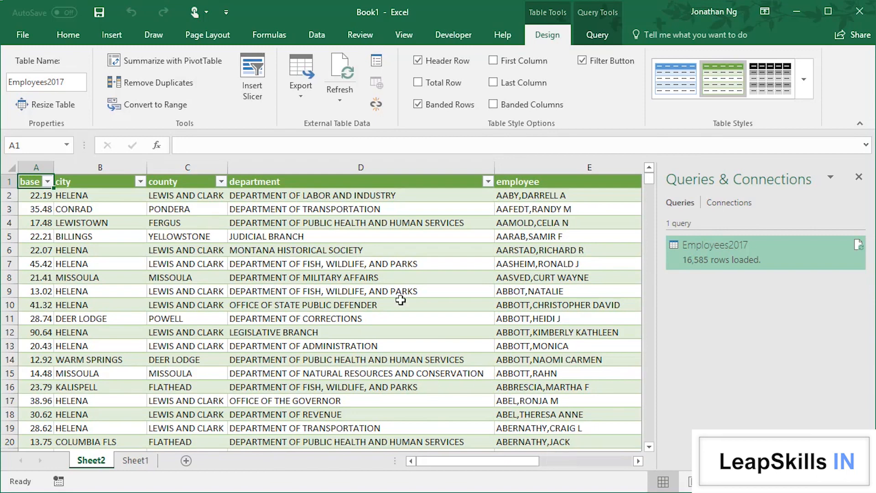
Step: Rename the imported table to Employees and refresh the Employees2017 query
{"action": "left_click", "coordinate": [69, 79]}
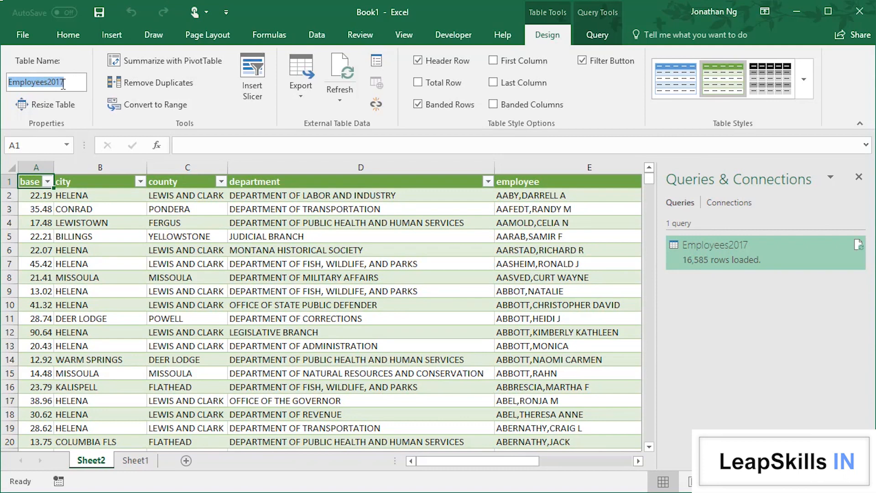
{"action": "left_click", "coordinate": [65, 84]}
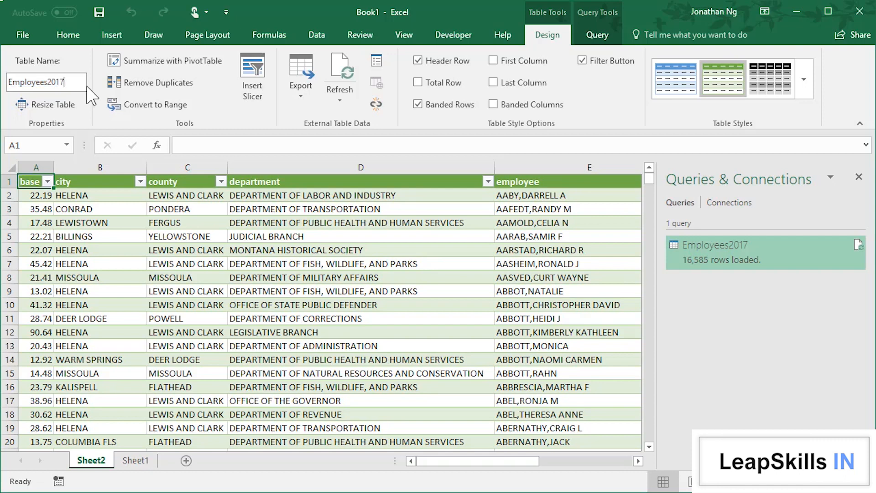
{"action": "key", "text": "BackSpace"}
{"action": "key", "text": "BackSpace"}
{"action": "key", "text": "BackSpace"}
{"action": "key", "text": "BackSpace"}
{"action": "key", "text": "Return"}
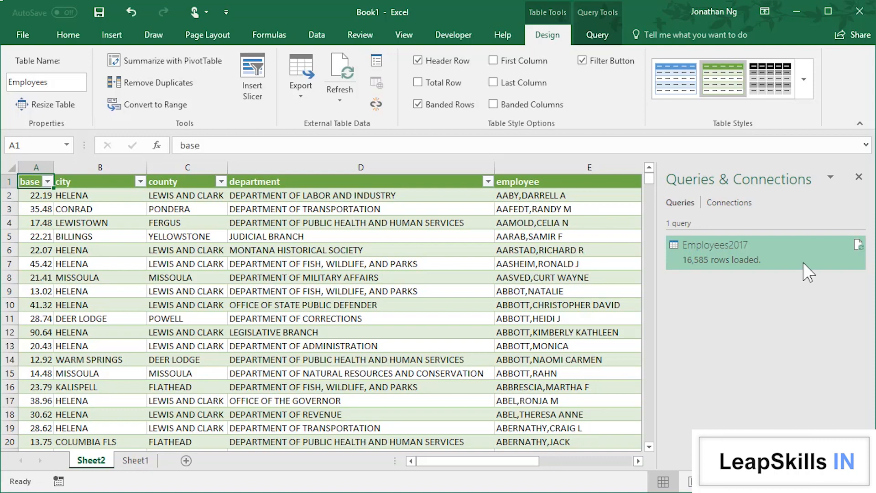
{"action": "mouse_move", "coordinate": [808, 270]}
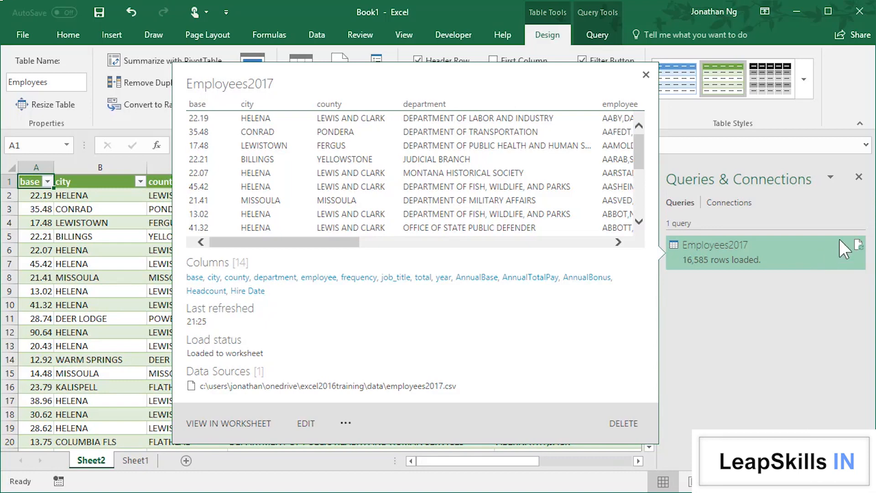
{"action": "left_click", "coordinate": [859, 249]}
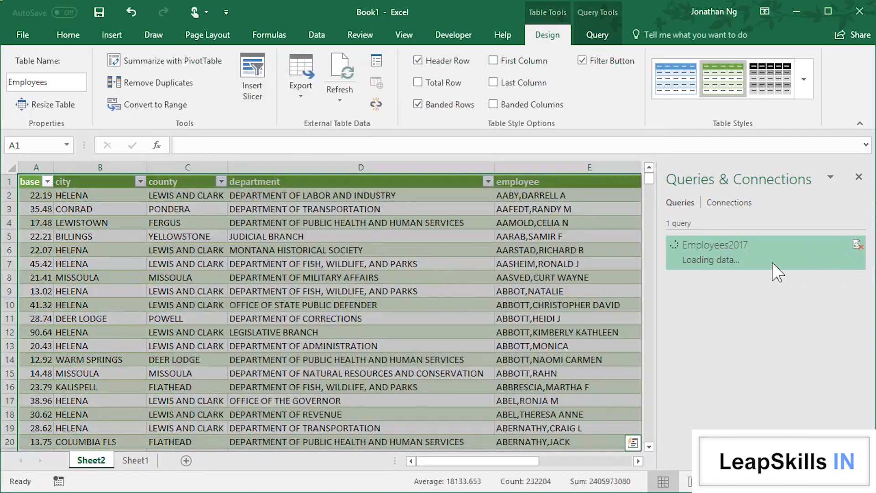
Step: Open the Employees2017 query in the Query Editor and rename the query to Employees
{"action": "mouse_move", "coordinate": [767, 267]}
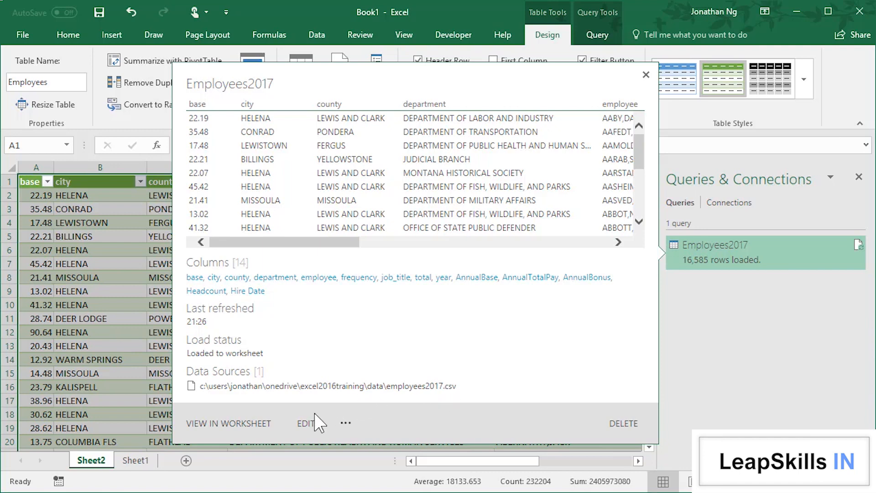
{"action": "left_click", "coordinate": [304, 424]}
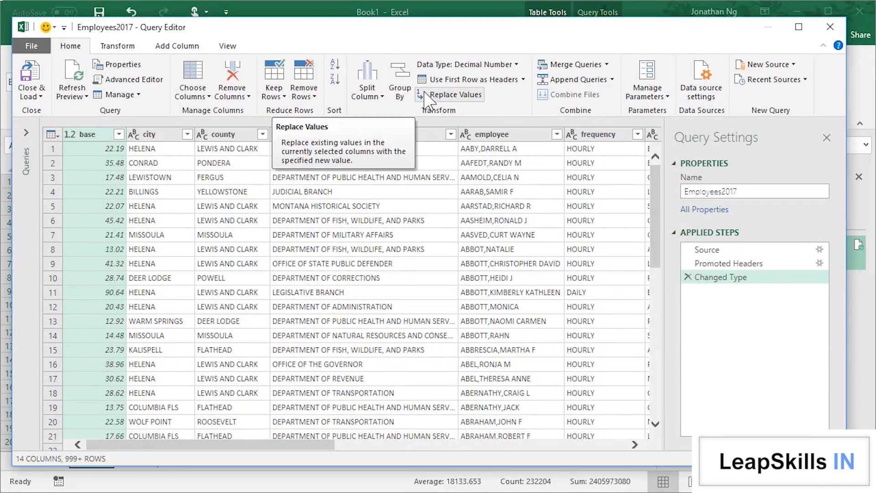
{"action": "left_click", "coordinate": [718, 192]}
{"action": "double_click", "coordinate": [761, 192]}
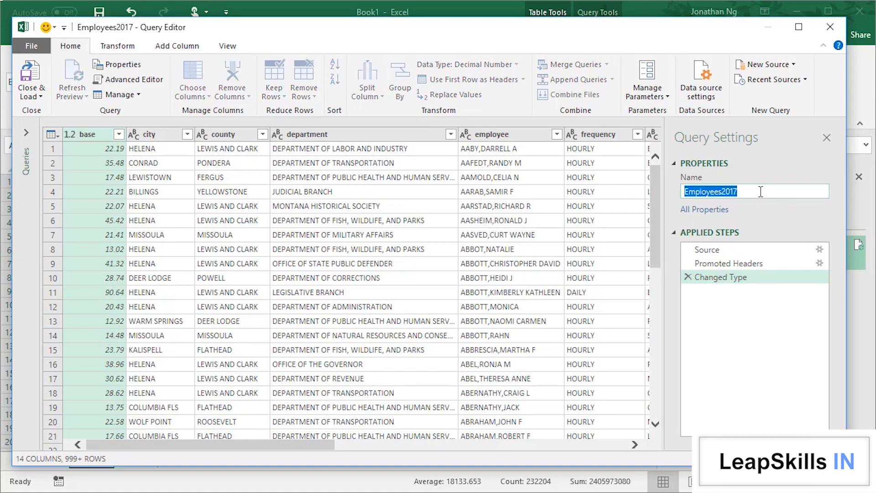
{"action": "left_click", "coordinate": [762, 192]}
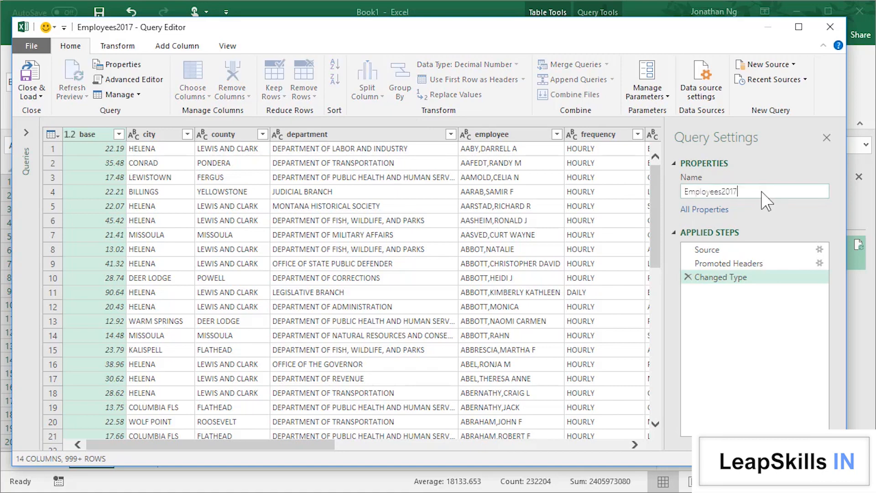
{"action": "key", "text": "BackSpace"}
{"action": "key", "text": "BackSpace"}
{"action": "key", "text": "BackSpace"}
{"action": "key", "text": "BackSpace"}
{"action": "key", "text": "Return"}
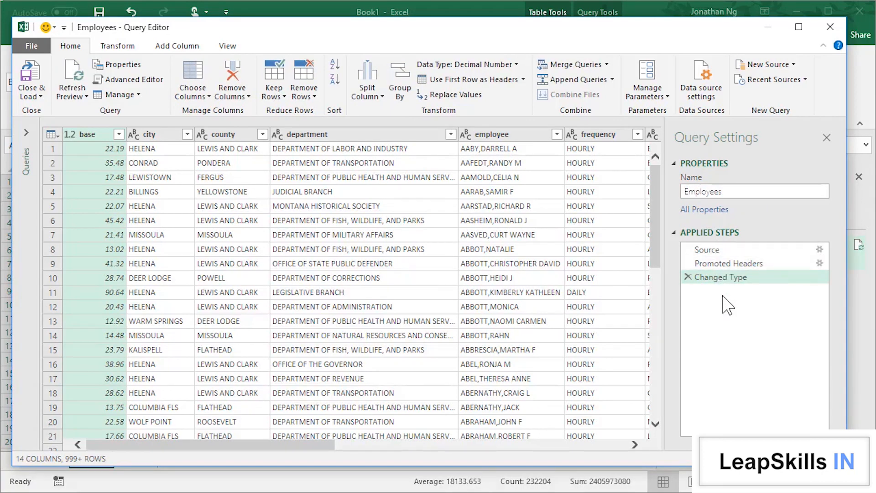
Step: Review the data at the Source, Promoted Headers and Changed Type applied steps
{"action": "left_click", "coordinate": [712, 250]}
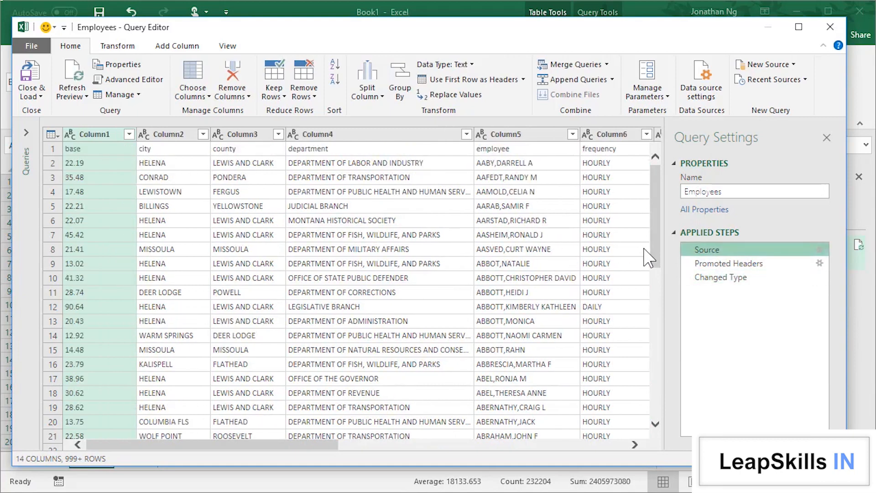
{"action": "left_click", "coordinate": [712, 264]}
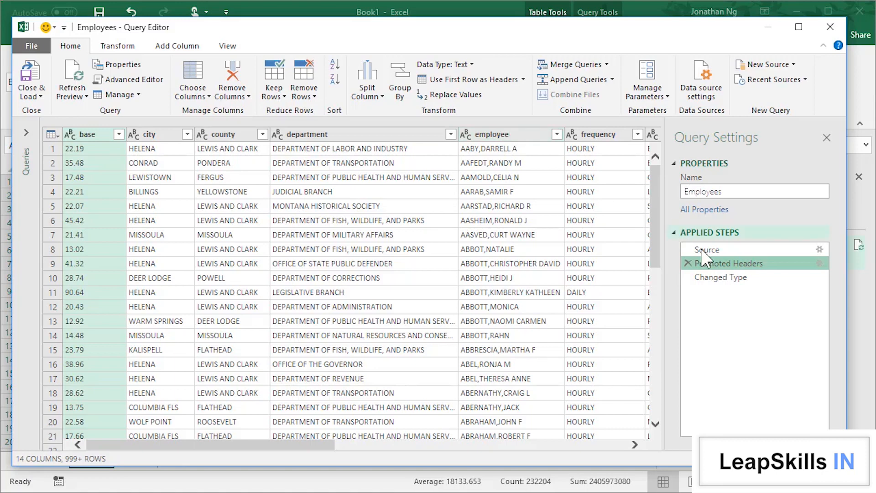
{"action": "left_click", "coordinate": [736, 277]}
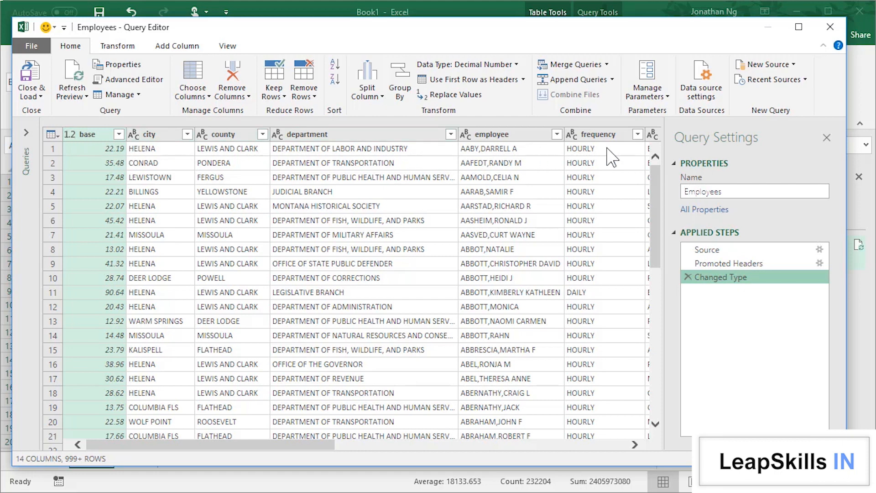
Step: Examine the Source step's CSV settings and file choices, keep the current file, and refresh the query preview
{"action": "left_click", "coordinate": [697, 249]}
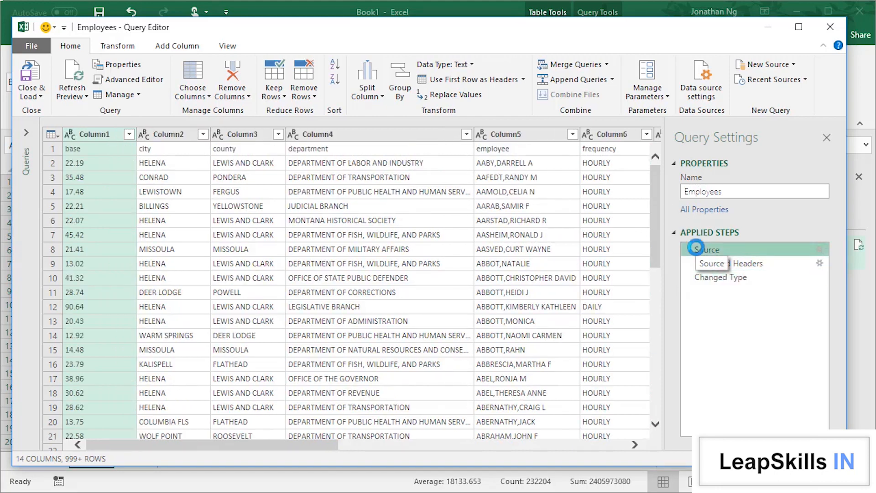
{"action": "left_click", "coordinate": [823, 252]}
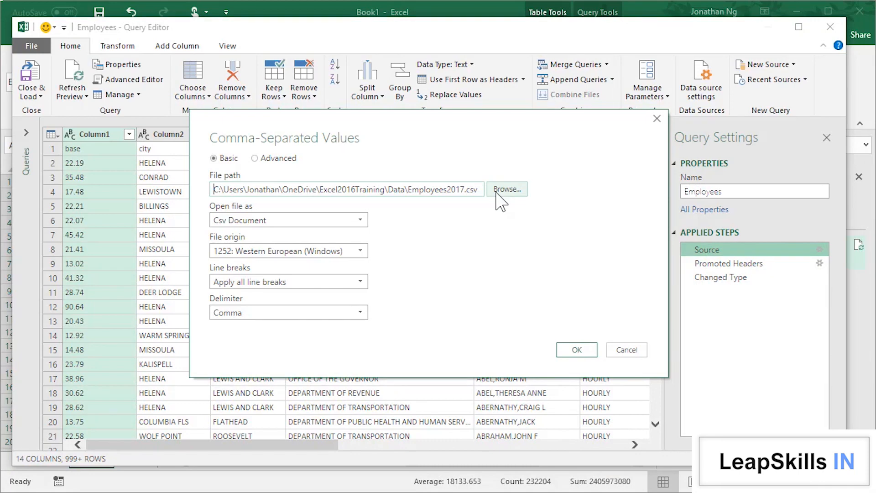
{"action": "left_click", "coordinate": [498, 191]}
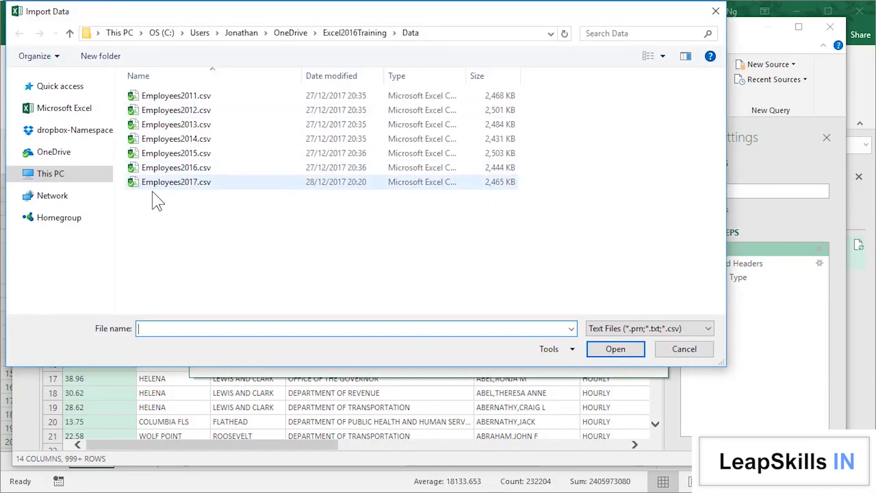
{"action": "key", "text": "Escape"}
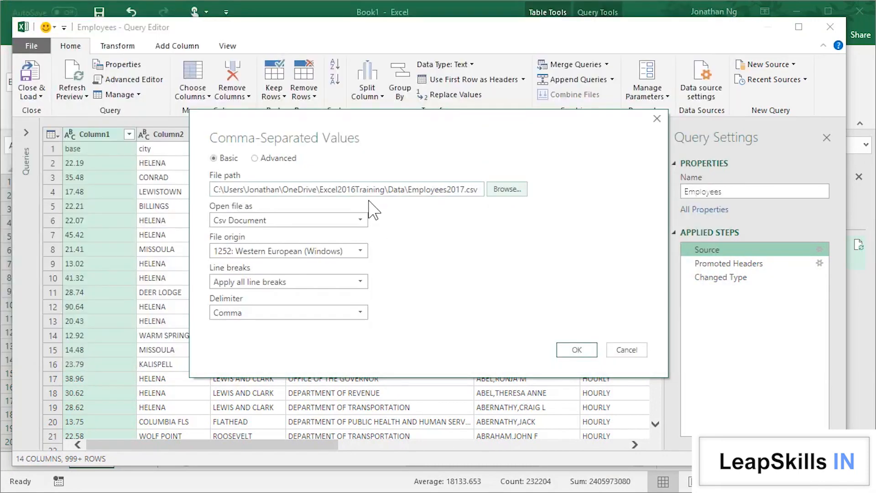
{"action": "left_click", "coordinate": [576, 351]}
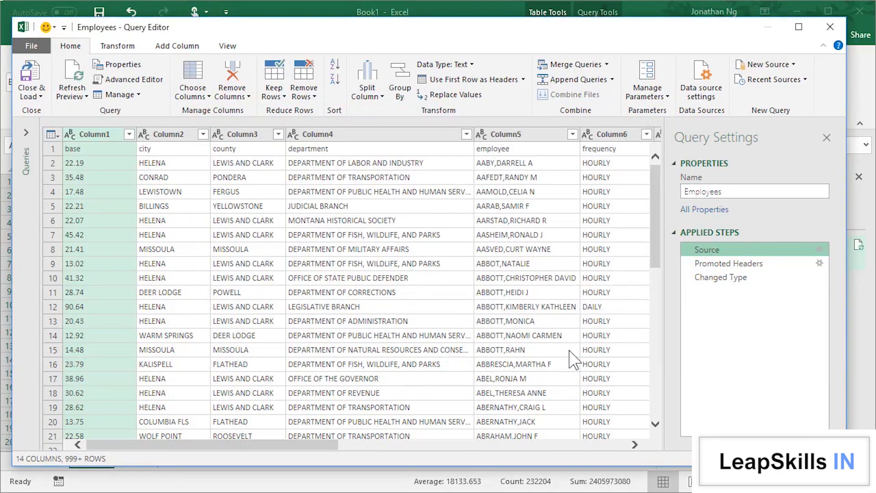
{"action": "left_click", "coordinate": [67, 76]}
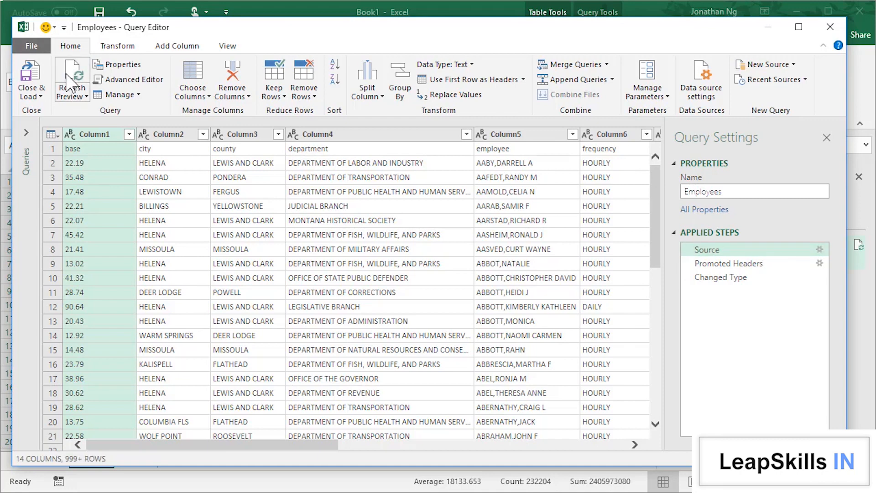
Step: Delete "Columns=14," from the Source line of the query code in the Advanced Editor, and close and load the query
{"action": "left_click", "coordinate": [142, 81]}
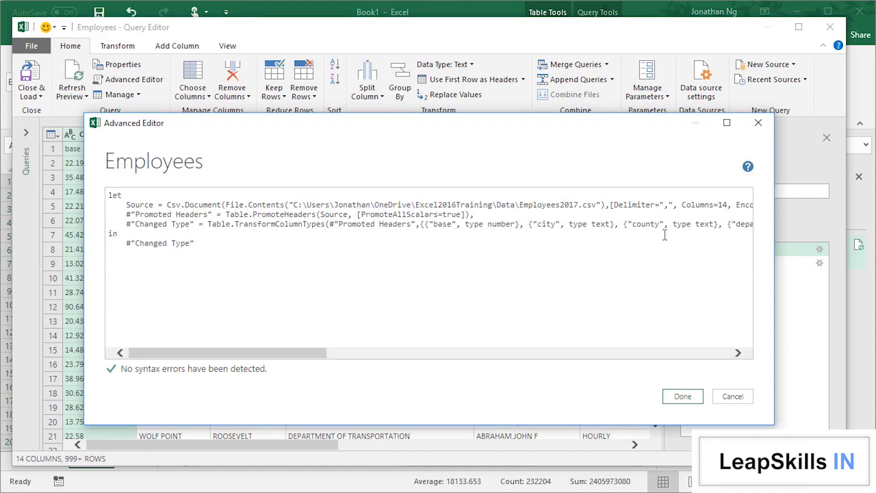
{"action": "left_click_drag", "start_coordinate": [682, 205], "coordinate": [732, 205]}
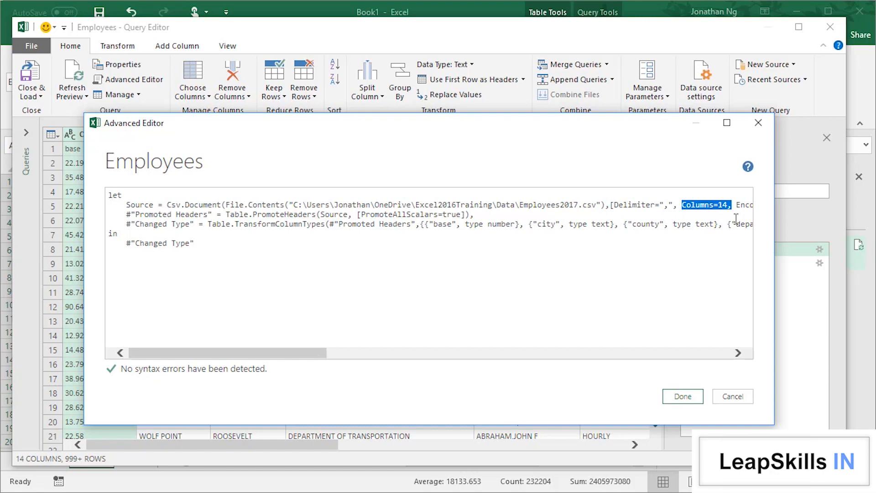
{"action": "key", "text": "Delete"}
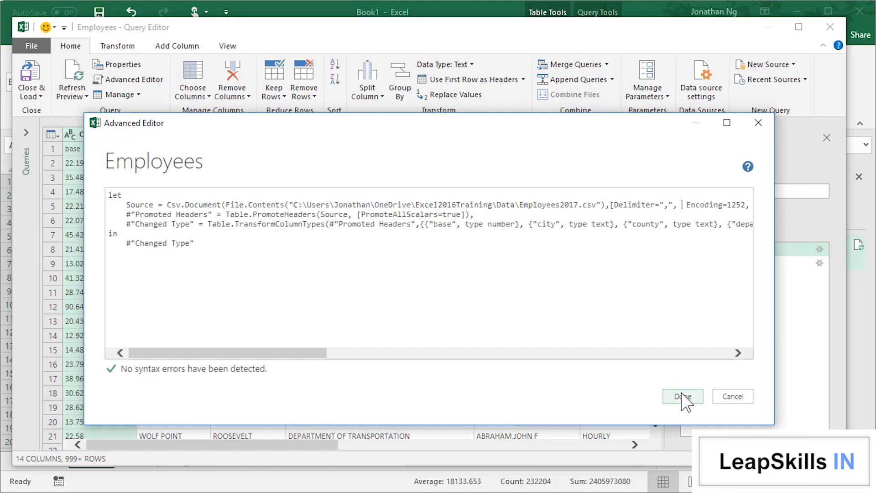
{"action": "left_click", "coordinate": [684, 396]}
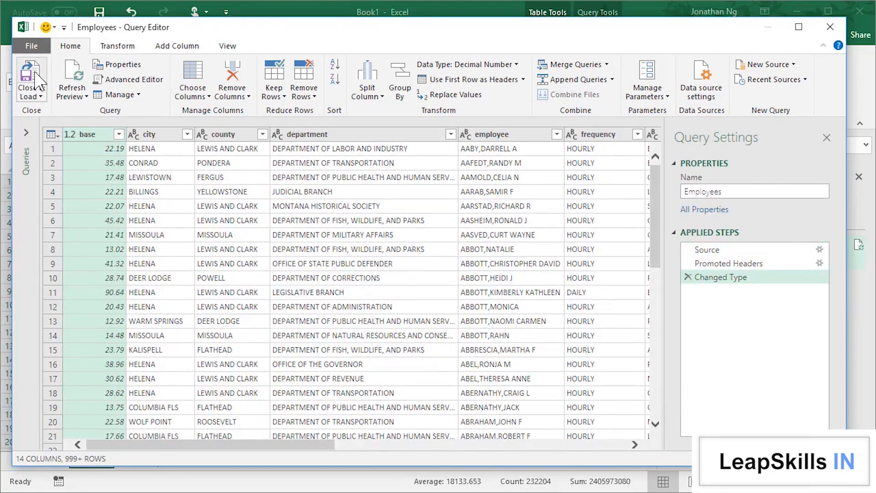
{"action": "left_click", "coordinate": [37, 82]}
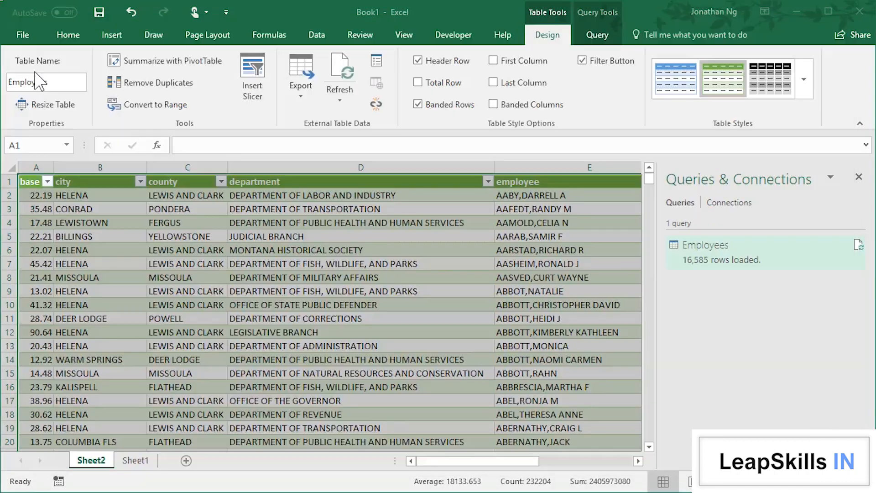
Step: Refresh the Employees query and its linked table on Sheet2
{"action": "left_click", "coordinate": [236, 250]}
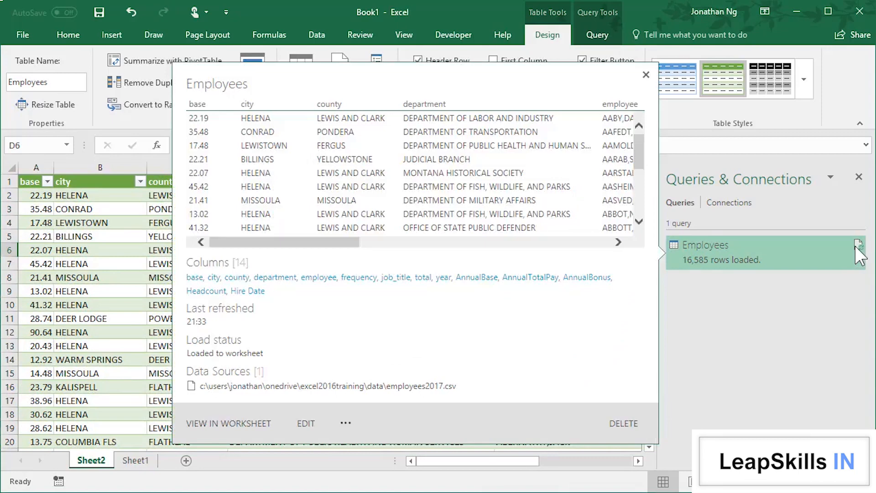
{"action": "left_click", "coordinate": [858, 253]}
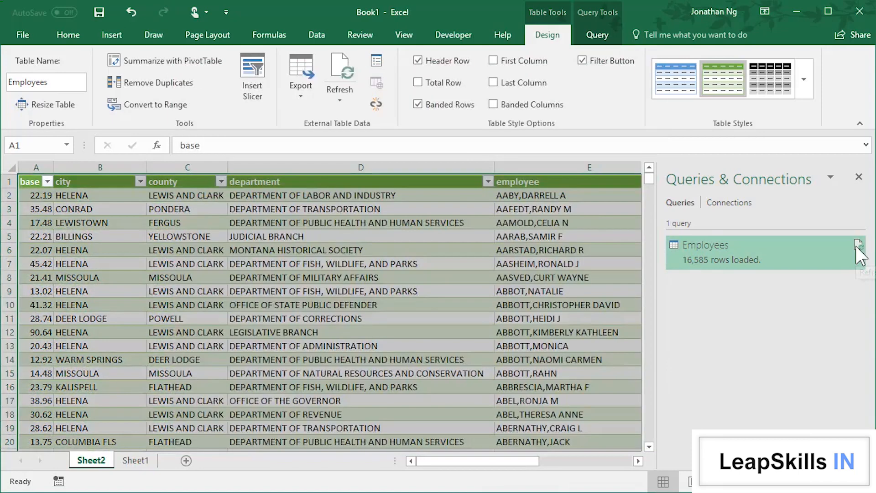
{"action": "left_click", "coordinate": [857, 247]}
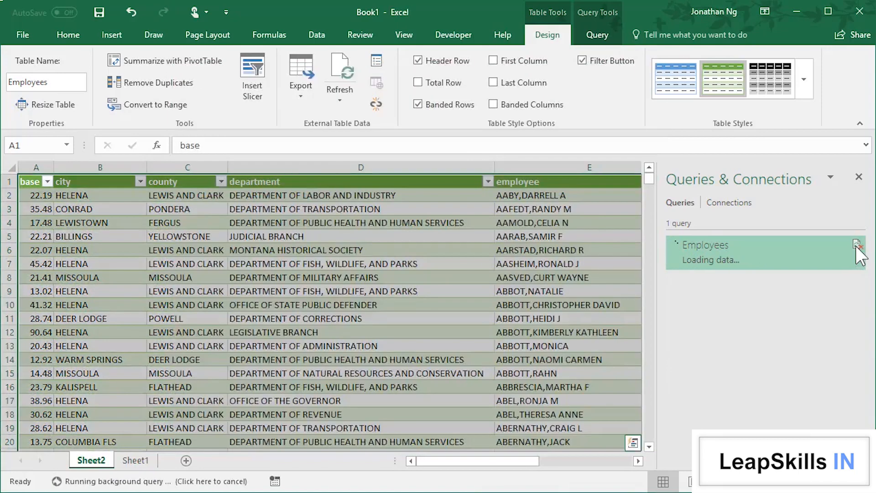
{"action": "left_click", "coordinate": [340, 73]}
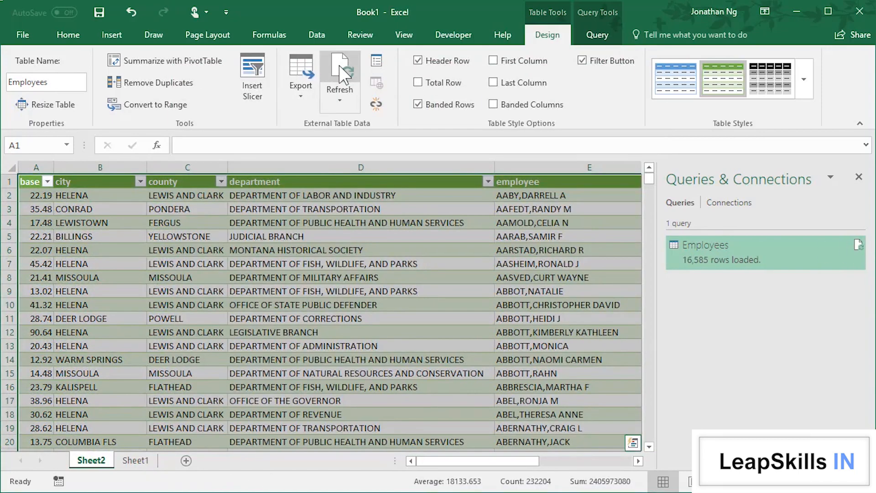